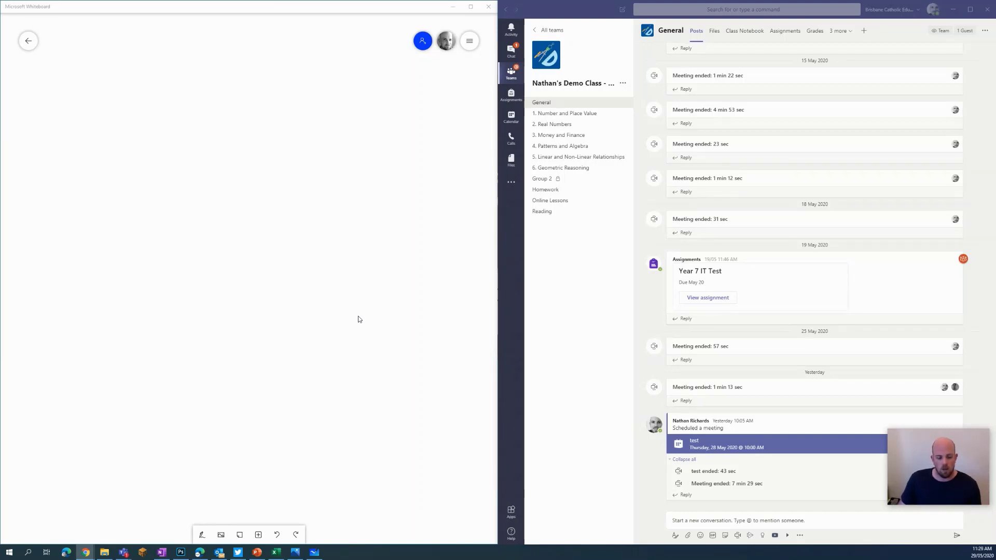
# Look through the insert list and the board's background format settings, then return to the canvas
pyautogui.click(258, 538)
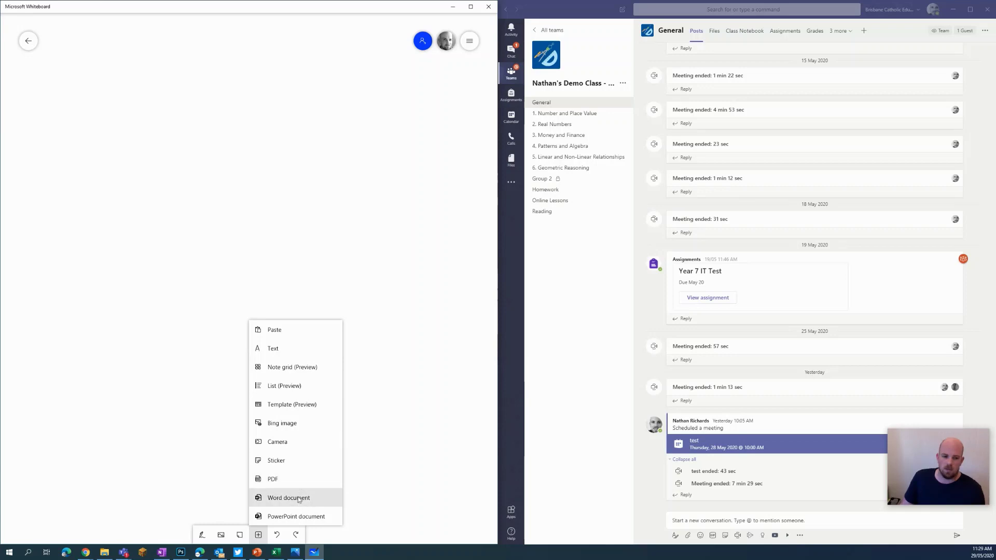
pyautogui.click(470, 41)
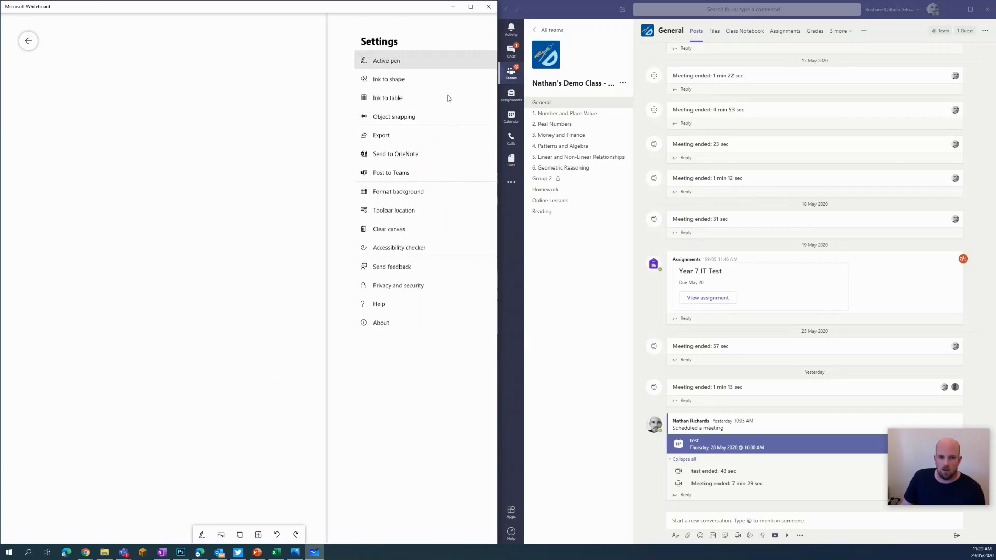
pyautogui.click(379, 192)
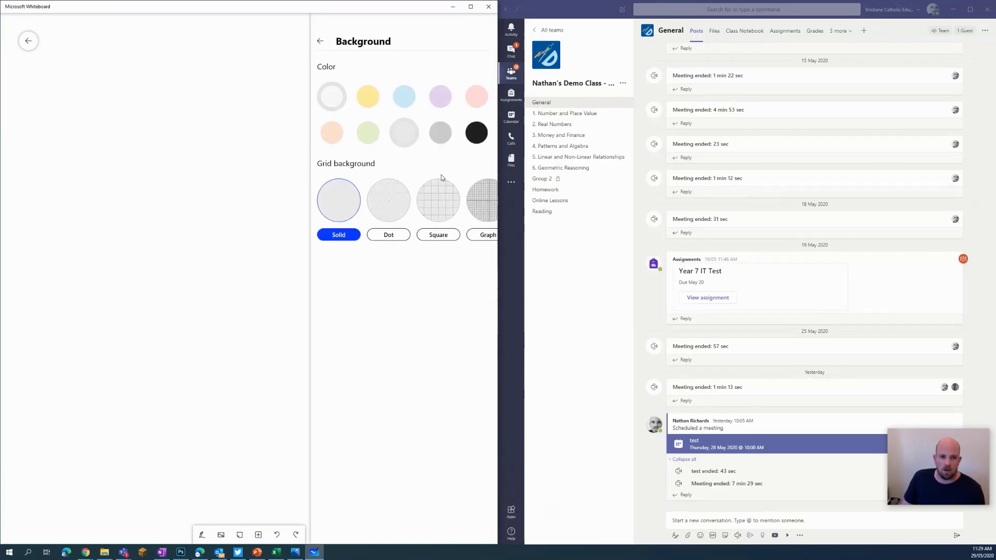
pyautogui.click(320, 41)
pyautogui.click(249, 276)
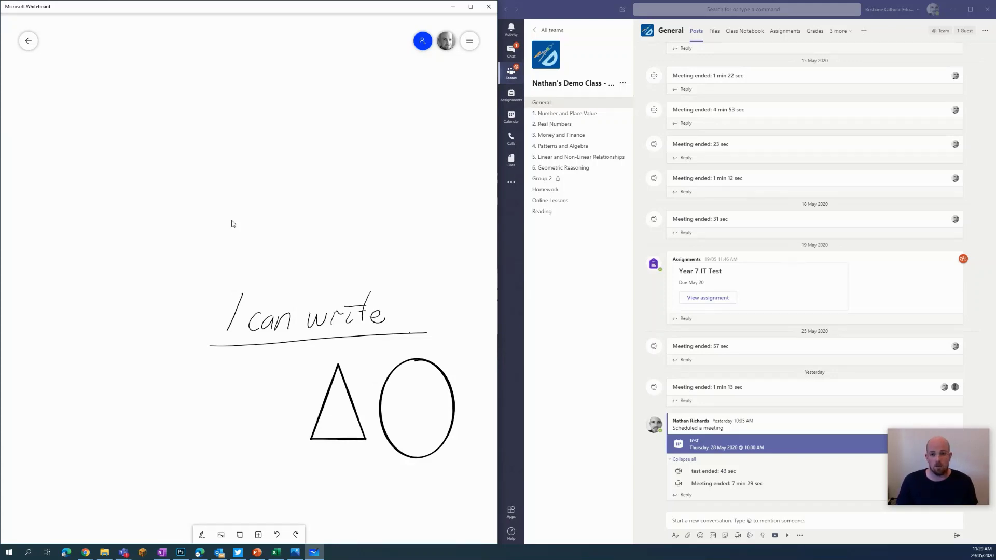
# Send the board to the class notebook's _Content Library > Whiteboard section in OneNote
pyautogui.click(472, 46)
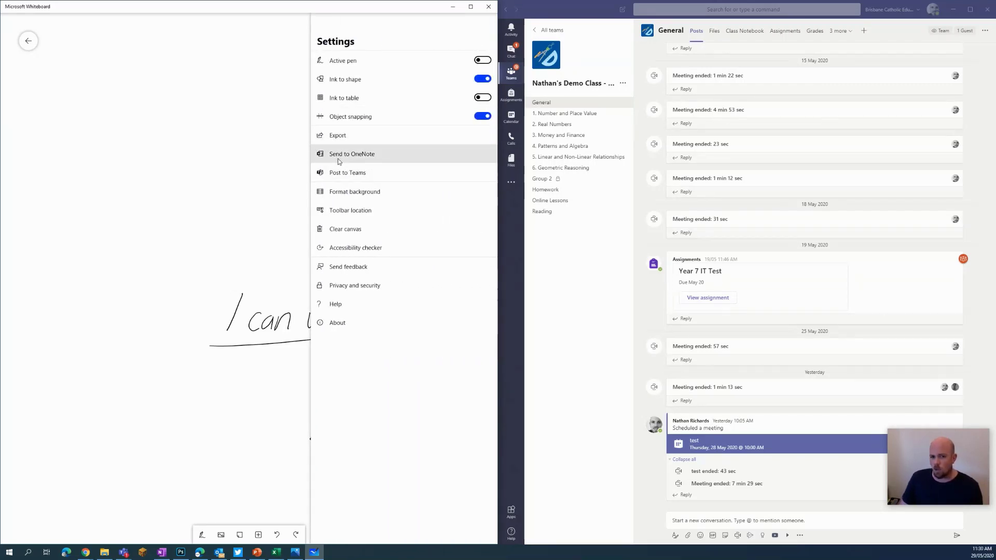
pyautogui.click(368, 156)
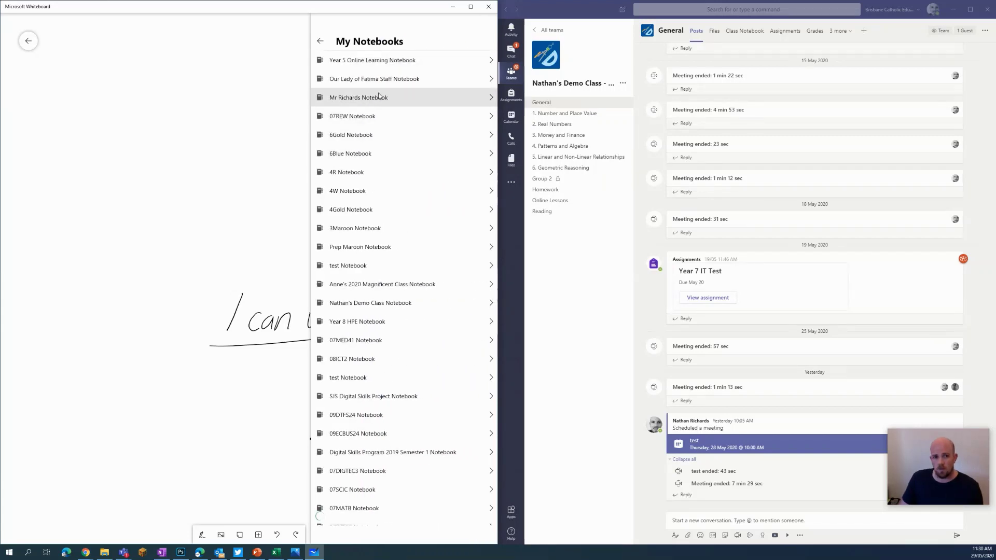
pyautogui.click(405, 97)
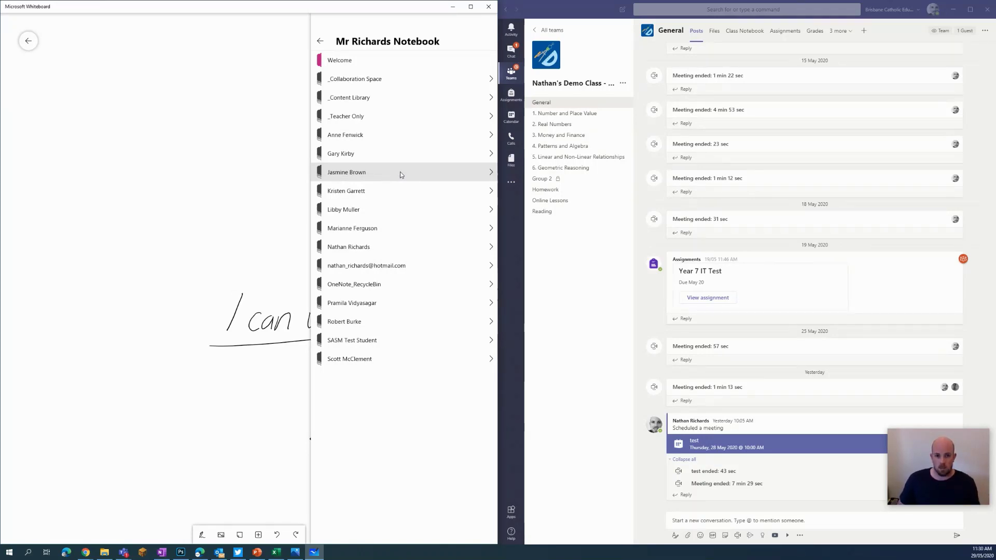
pyautogui.click(367, 103)
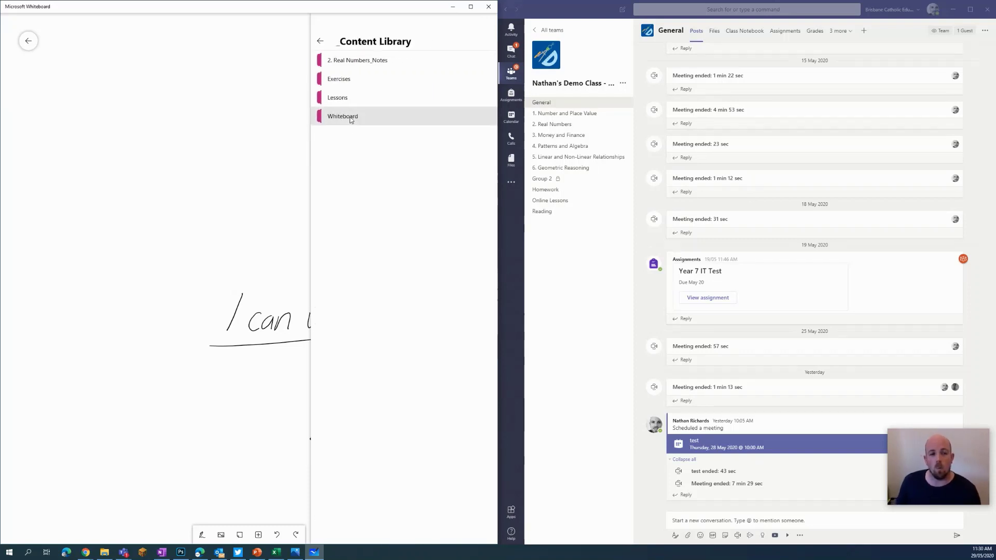
pyautogui.click(350, 120)
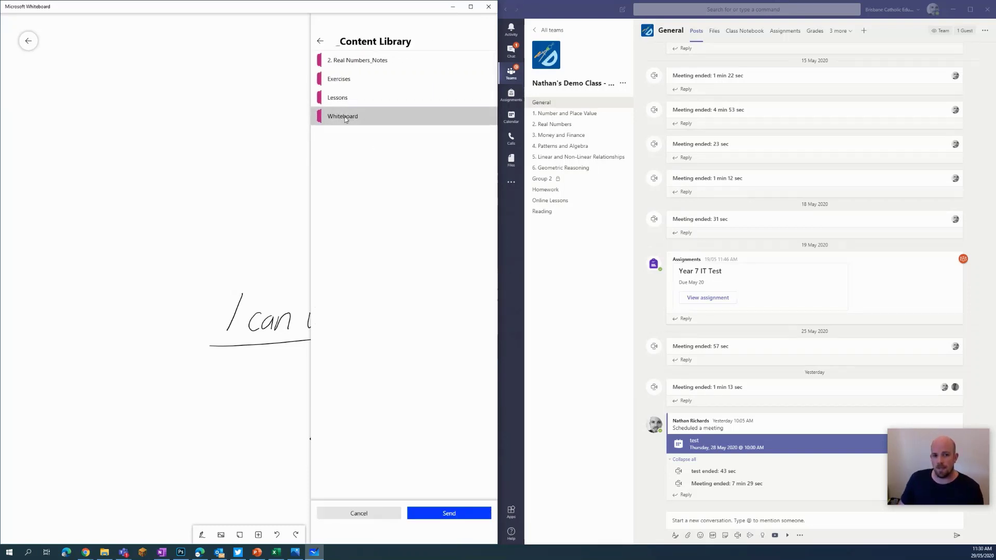
pyautogui.click(470, 509)
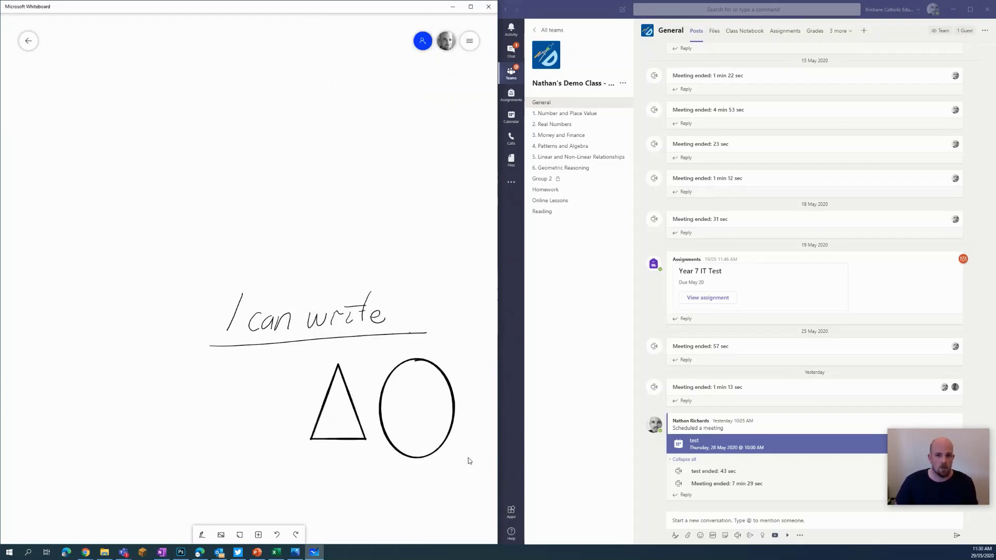
pyautogui.click(749, 32)
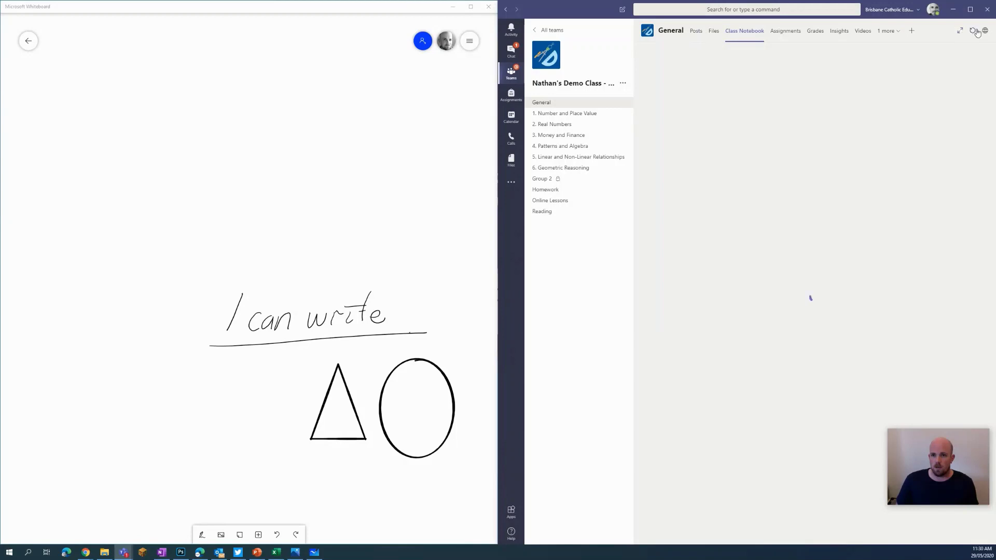
# Expand the Class Notebook tab to full width and open the notebook in the OneNote app
pyautogui.click(960, 32)
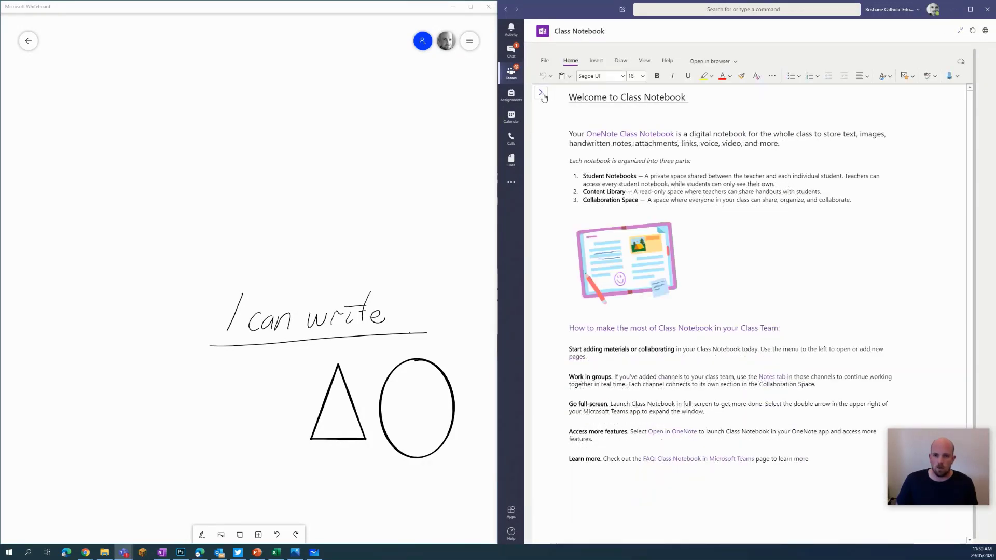
pyautogui.click(762, 61)
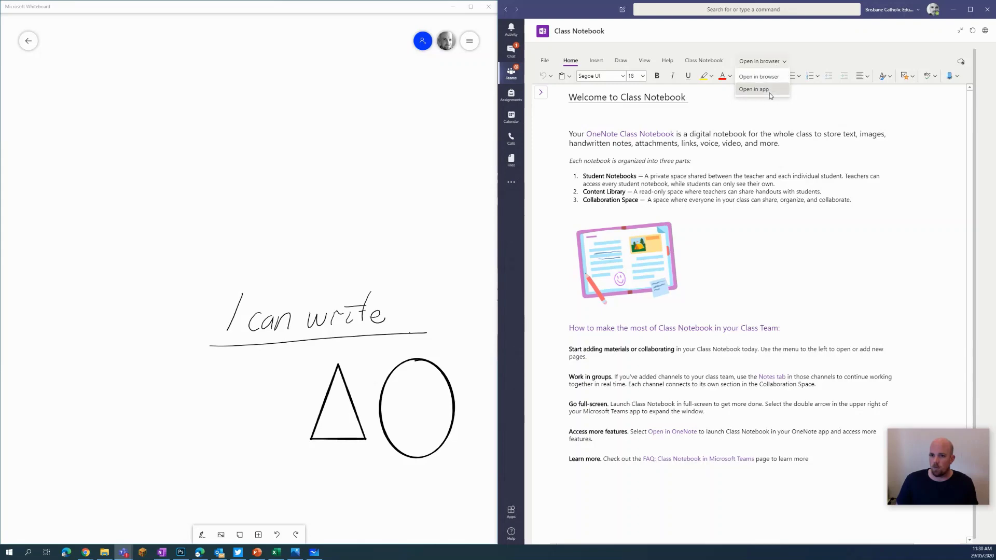
pyautogui.click(770, 91)
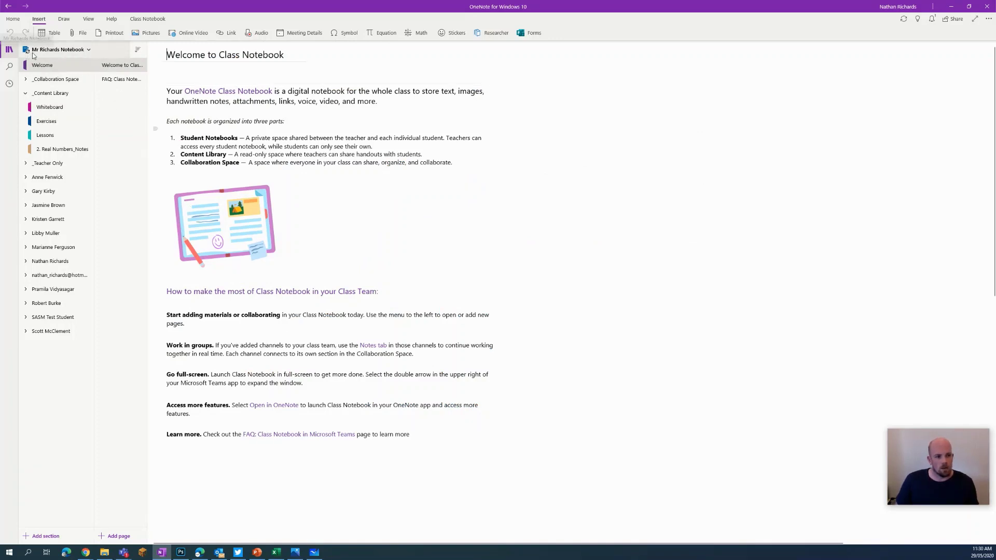
# Run Sync This Notebook from the class notebook's right-click Sync options
pyautogui.rightClick(72, 49)
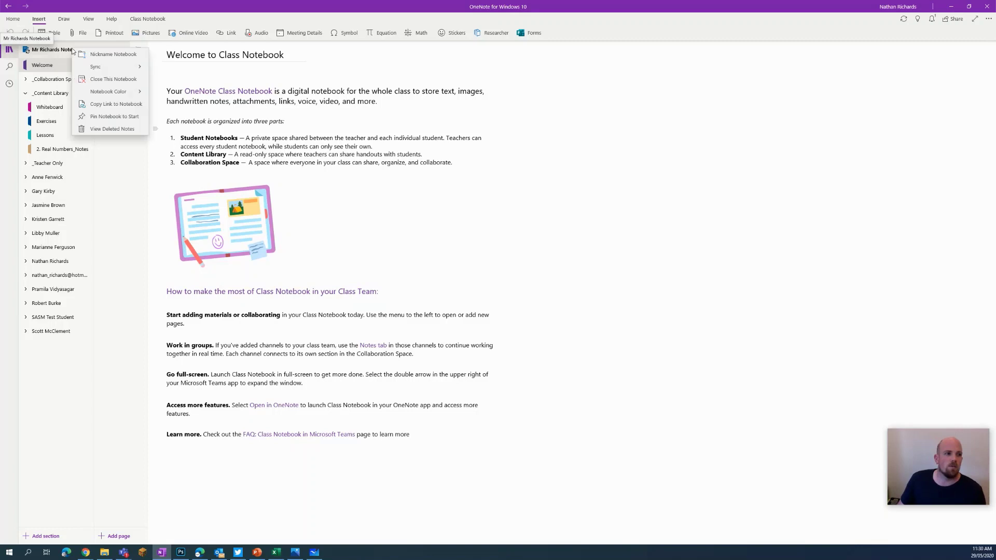
pyautogui.click(97, 67)
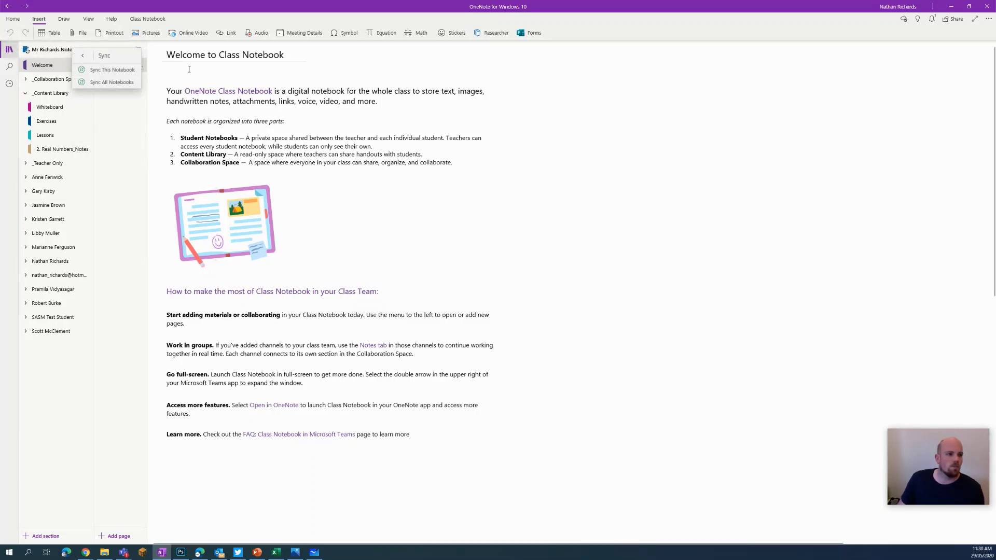
pyautogui.rightClick(57, 55)
pyautogui.click(44, 52)
pyautogui.rightClick(43, 51)
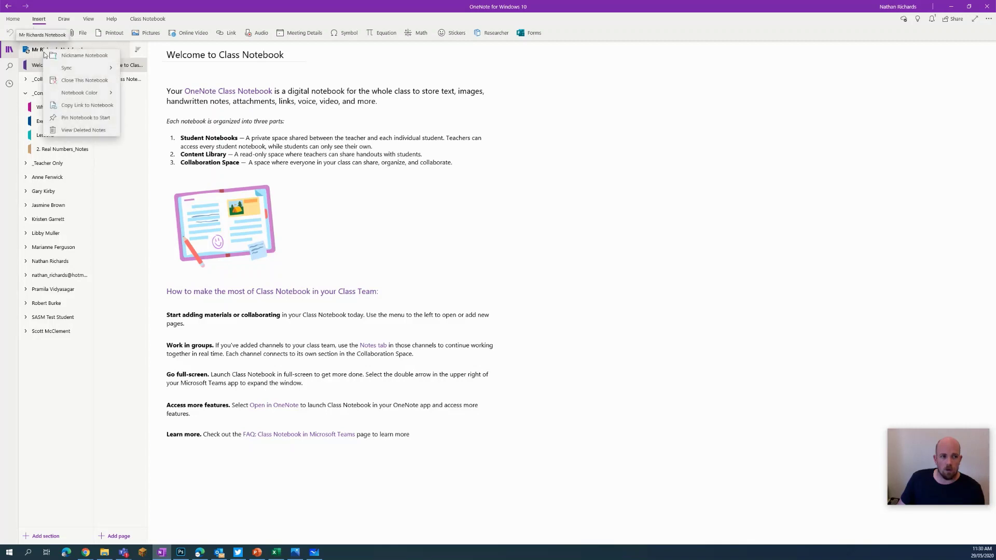
pyautogui.click(94, 70)
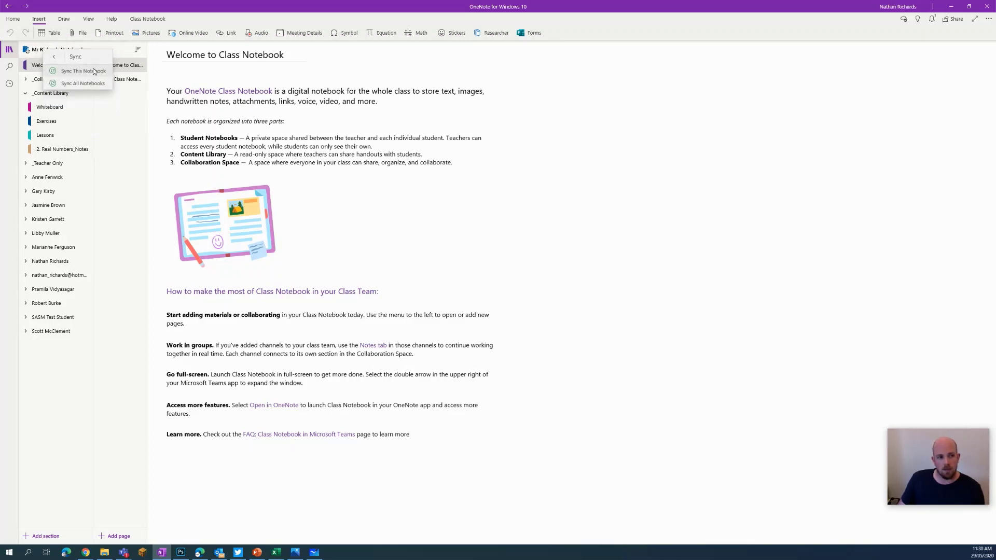
pyautogui.click(85, 71)
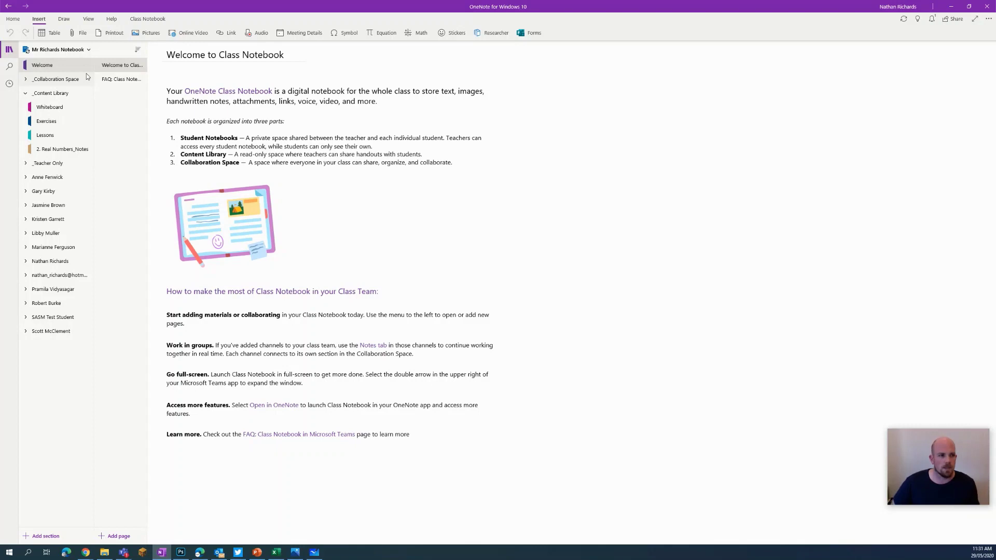
# Open the Whiteboard section's 'Everything Onenote' page and follow its link to the original board
pyautogui.click(48, 109)
pyautogui.moveTo(47, 109); pyautogui.dragTo(45, 94)
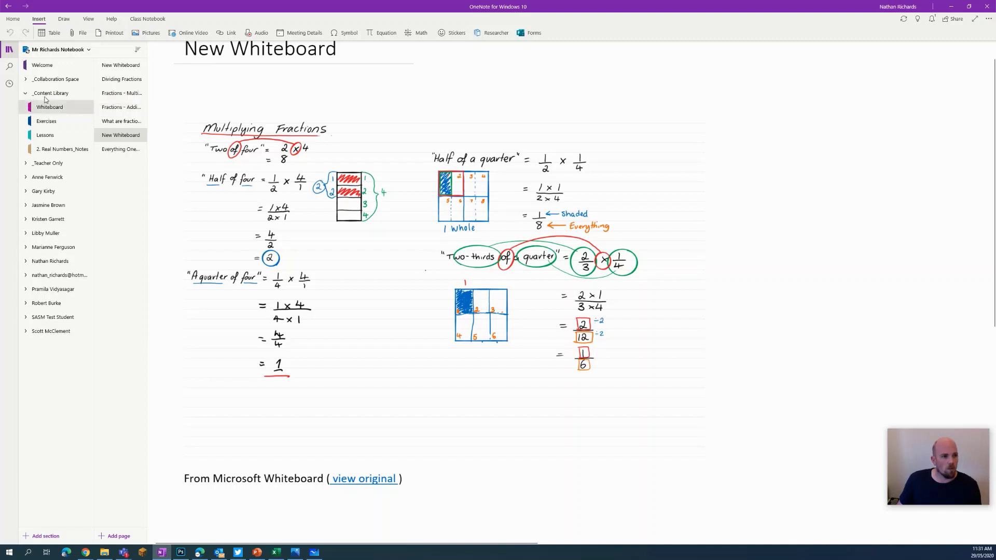
pyautogui.click(118, 152)
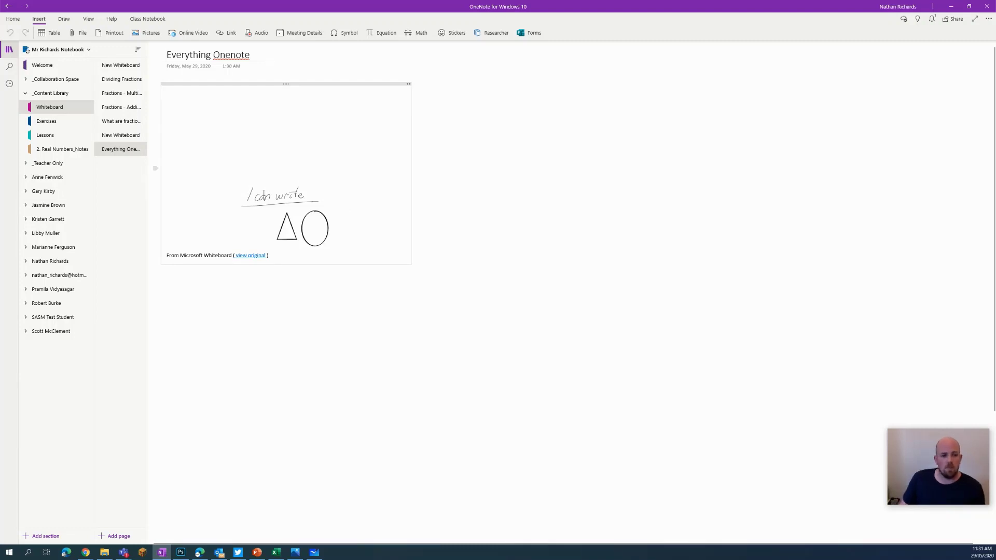
pyautogui.click(260, 257)
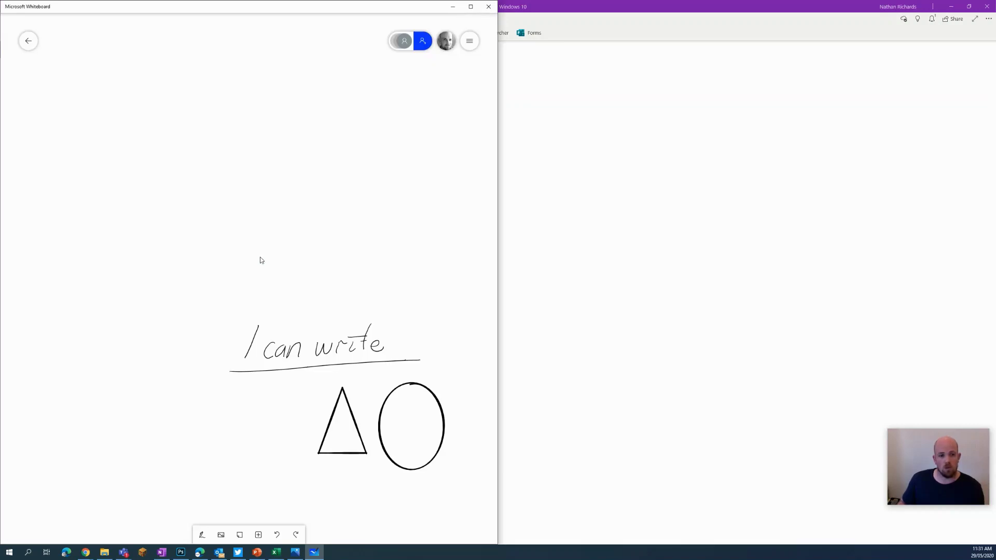
# Delete the 'From Microsoft Whiteboard' caption line and drag the drawing to about double size
pyautogui.click(539, 304)
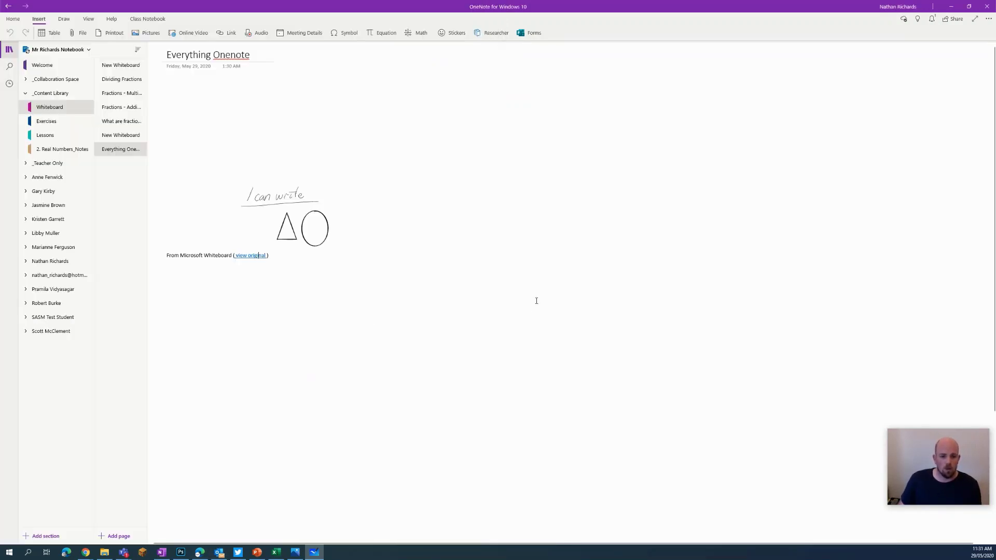
pyautogui.moveTo(288, 255); pyautogui.dragTo(168, 255)
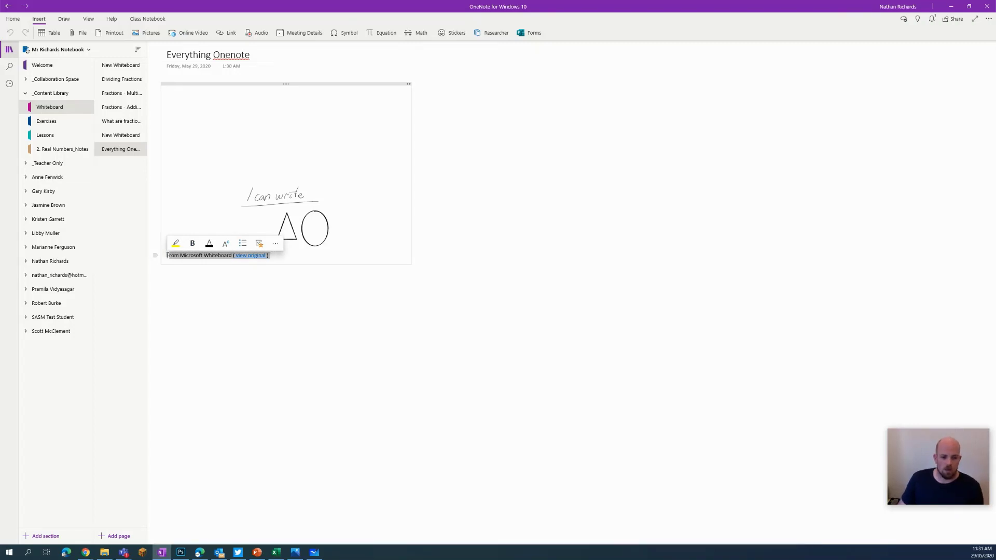
pyautogui.press('Delete')
pyautogui.click(303, 191)
pyautogui.moveTo(413, 251); pyautogui.dragTo(679, 429)
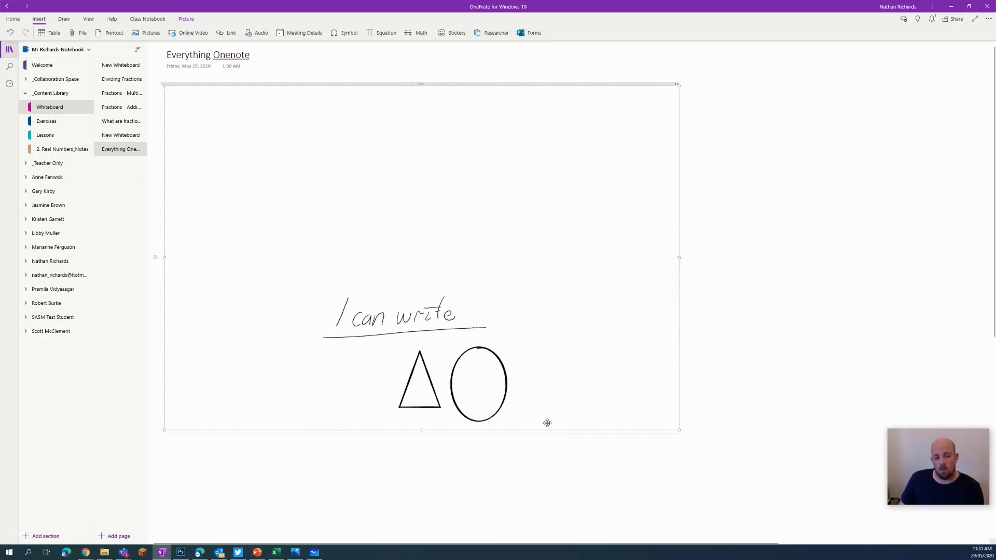